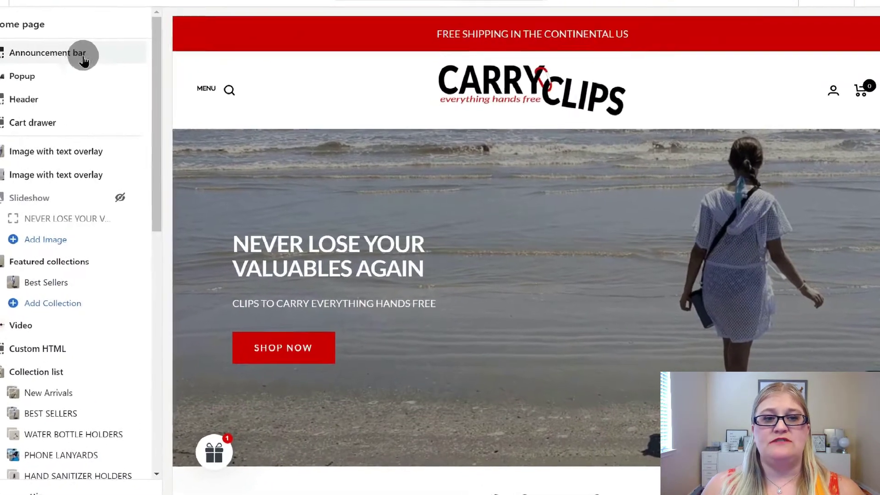
Open the Announcement bar settings with the #CC0001 background, #FFFFFF text and 5-second rotation.
{"action": "left_click", "coordinate": [83, 55]}
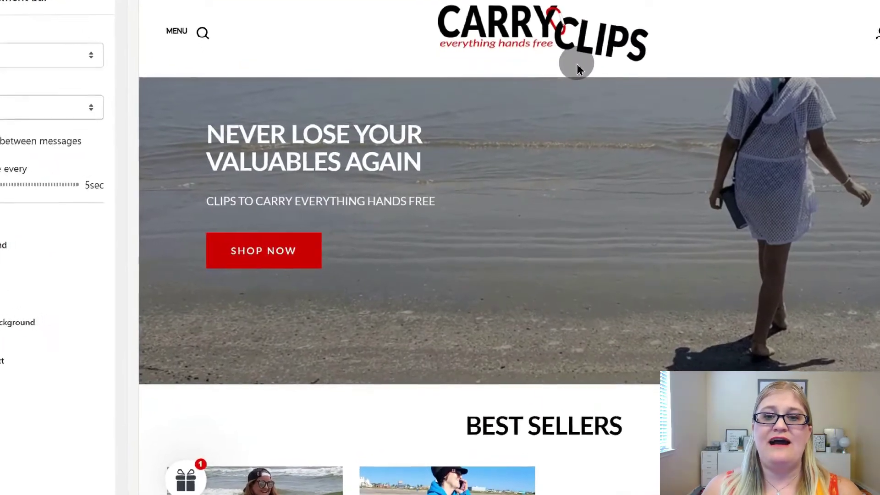
Open the announcement bar's Message block reading 'FREE SHIPPING IN THE CONTINENTAL US'.
{"action": "scroll", "coordinate": [576, 60], "scroll_direction": "up", "scroll_amount": 2}
{"action": "scroll", "coordinate": [576, 59], "scroll_direction": "down", "scroll_amount": 5}
{"action": "scroll", "coordinate": [580, 53], "scroll_direction": "up", "scroll_amount": 5}
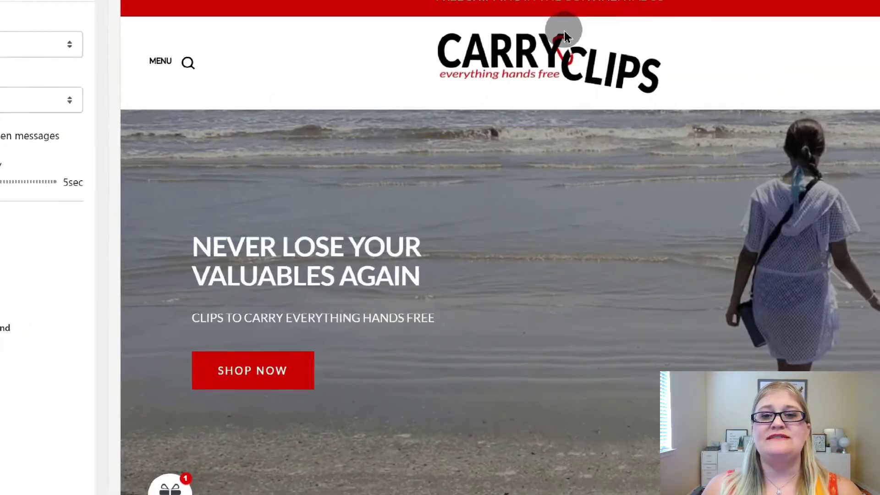
{"action": "scroll", "coordinate": [497, 301], "scroll_direction": "down", "scroll_amount": 8}
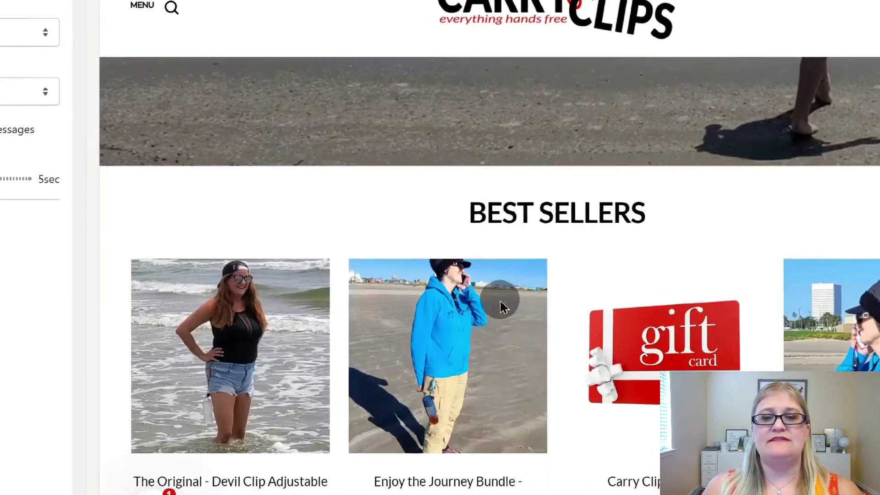
{"action": "scroll", "coordinate": [502, 303], "scroll_direction": "up", "scroll_amount": 8}
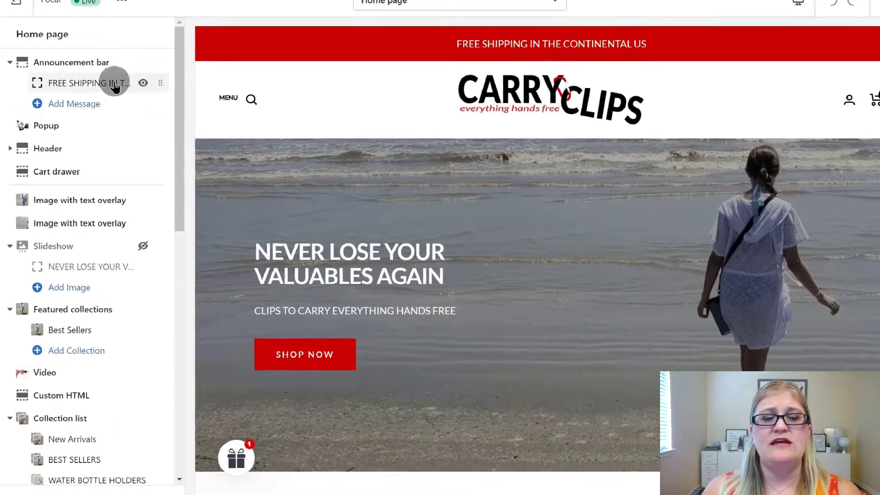
{"action": "left_click", "coordinate": [111, 80]}
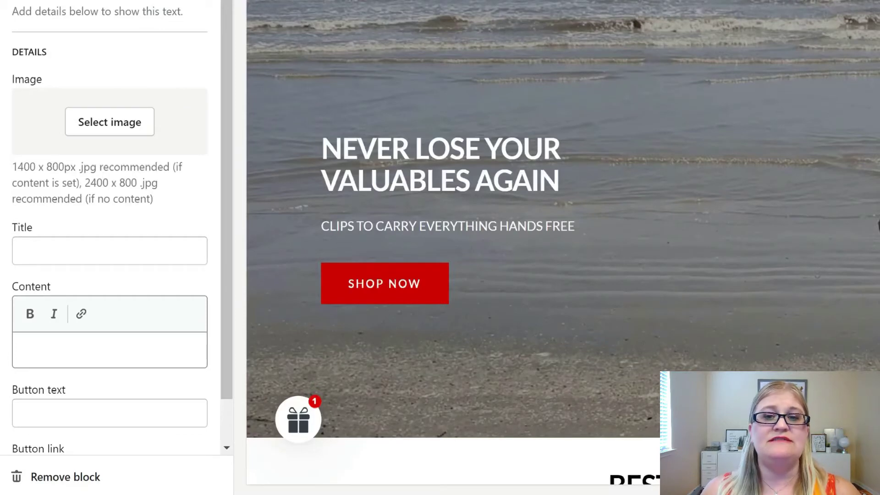
Open the Header section settings with the Carry Clips logo and 300px image width.
{"action": "scroll", "coordinate": [137, 293], "scroll_direction": "down", "scroll_amount": 1}
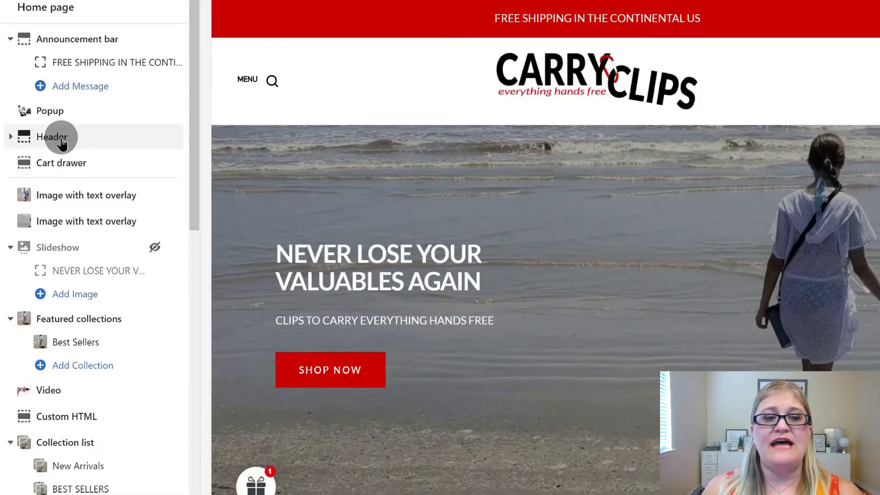
{"action": "left_click", "coordinate": [36, 108]}
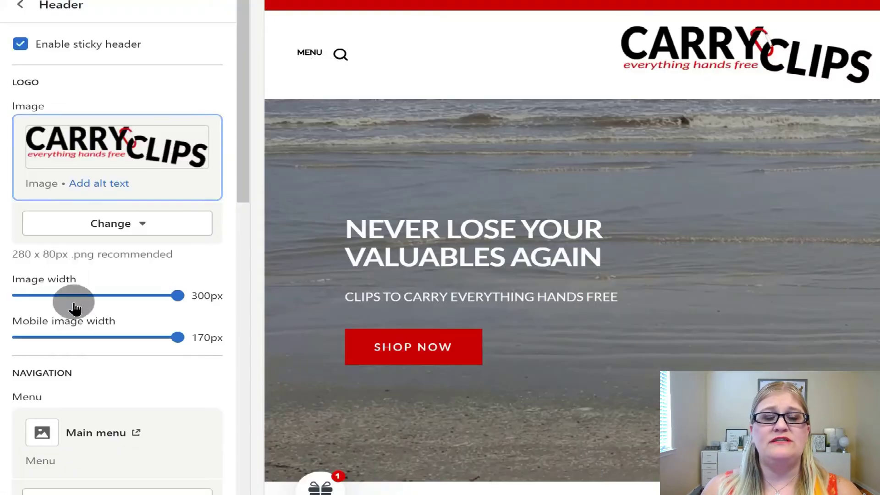
Scroll down the Header settings toward the Navigation menu options.
{"action": "scroll", "coordinate": [74, 308], "scroll_direction": "down", "scroll_amount": 5}
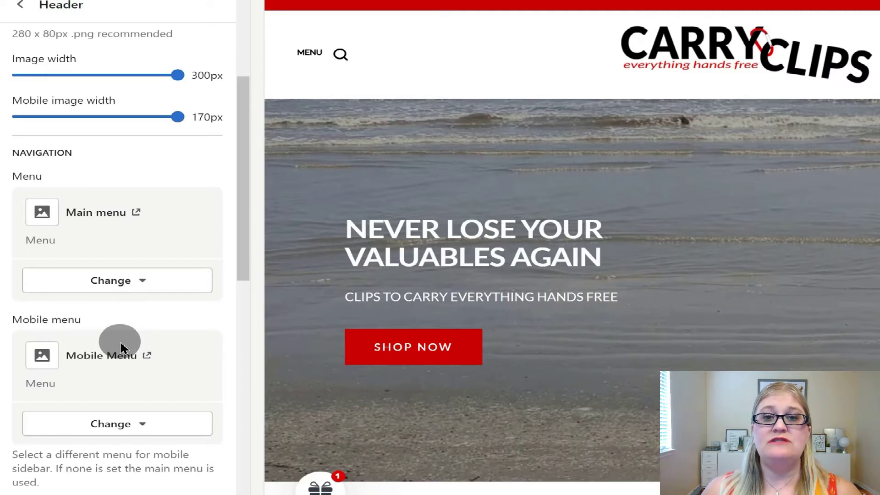
{"action": "scroll", "coordinate": [120, 340], "scroll_direction": "down", "scroll_amount": 3}
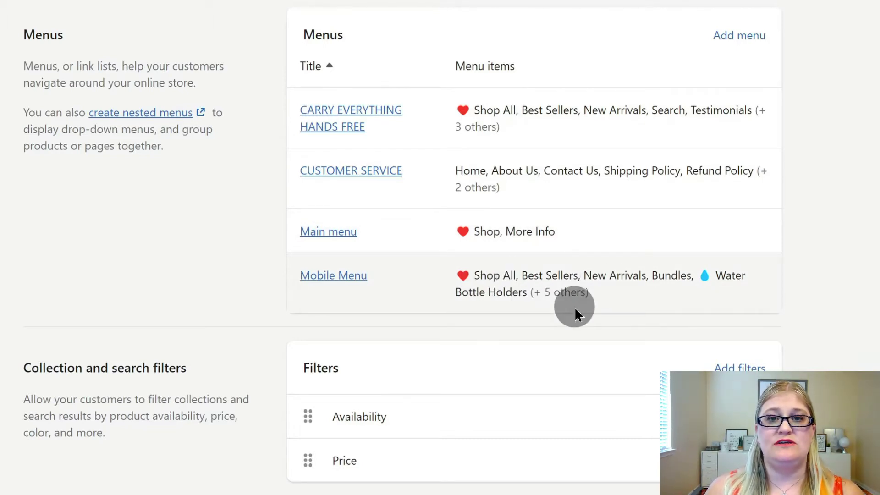
Open Main menu, collapse Shop and More Info, then re-expand Shop's sub-items.
{"action": "left_click", "coordinate": [321, 239]}
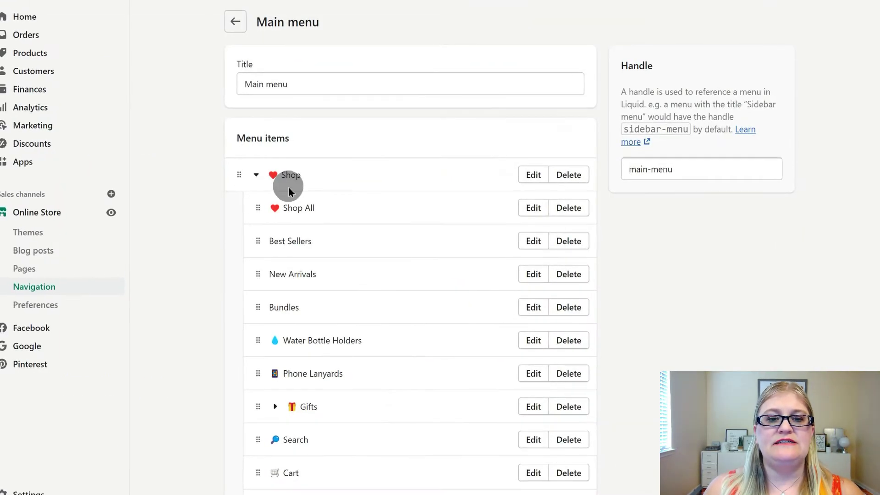
{"action": "left_click", "coordinate": [256, 176]}
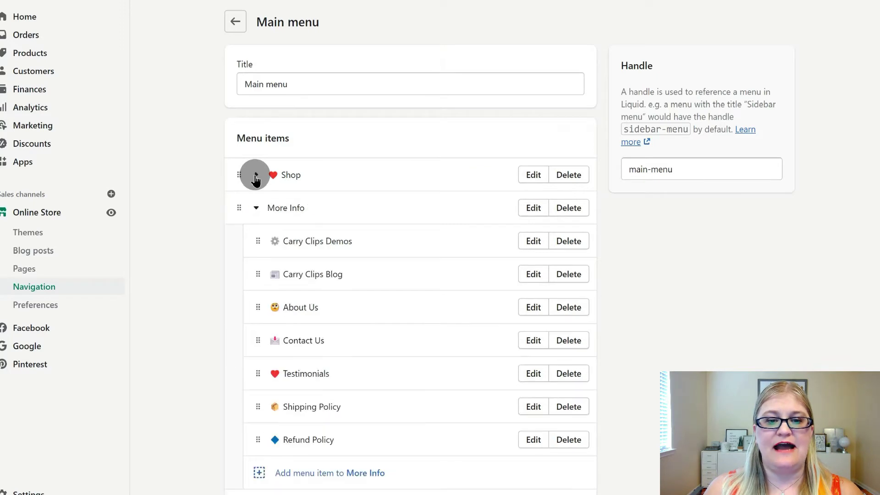
{"action": "left_click", "coordinate": [256, 209]}
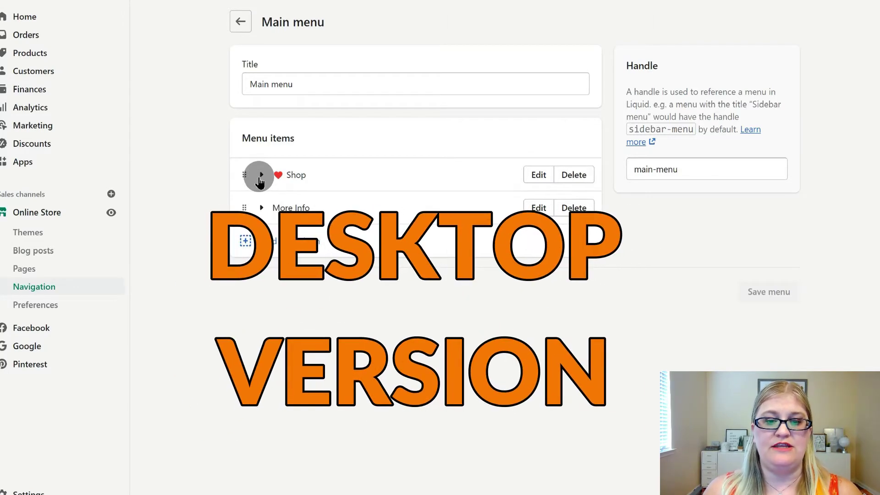
{"action": "left_click", "coordinate": [260, 176]}
{"action": "scroll", "coordinate": [330, 158], "scroll_direction": "down", "scroll_amount": 1}
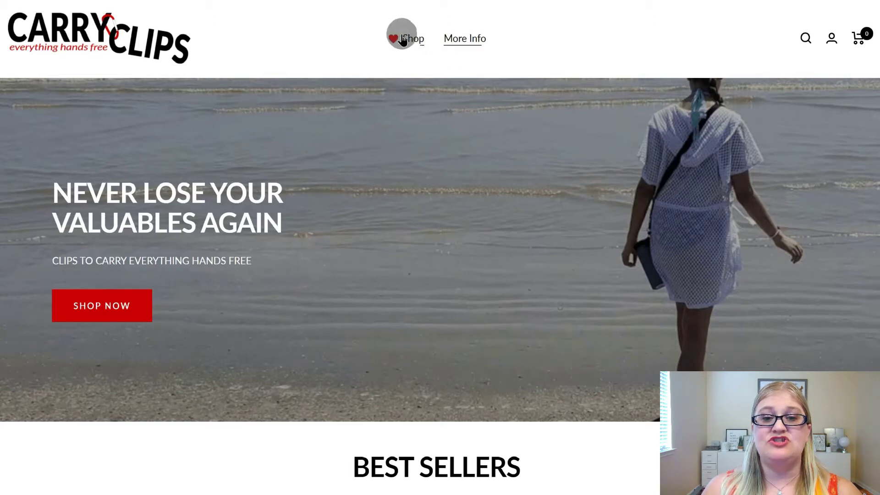
{"action": "left_click", "coordinate": [388, 40]}
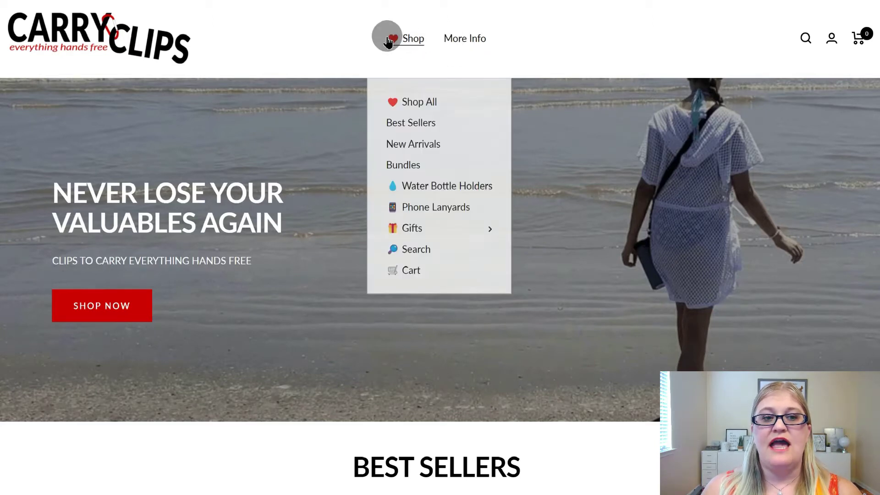
{"action": "left_click", "coordinate": [122, 23]}
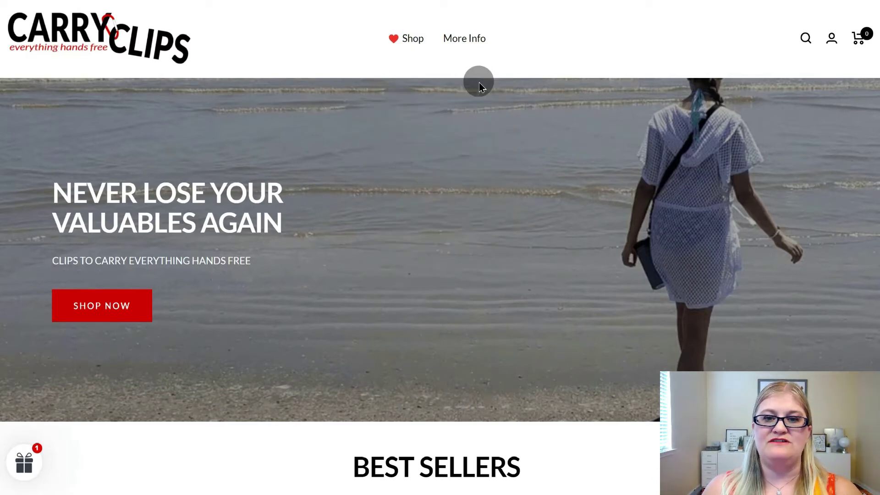
{"action": "mouse_move", "coordinate": [444, 38]}
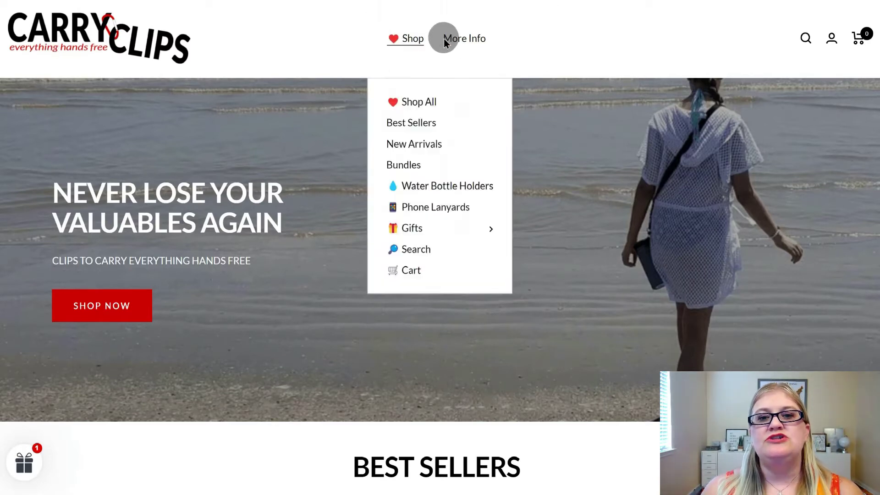
{"action": "mouse_move", "coordinate": [402, 41]}
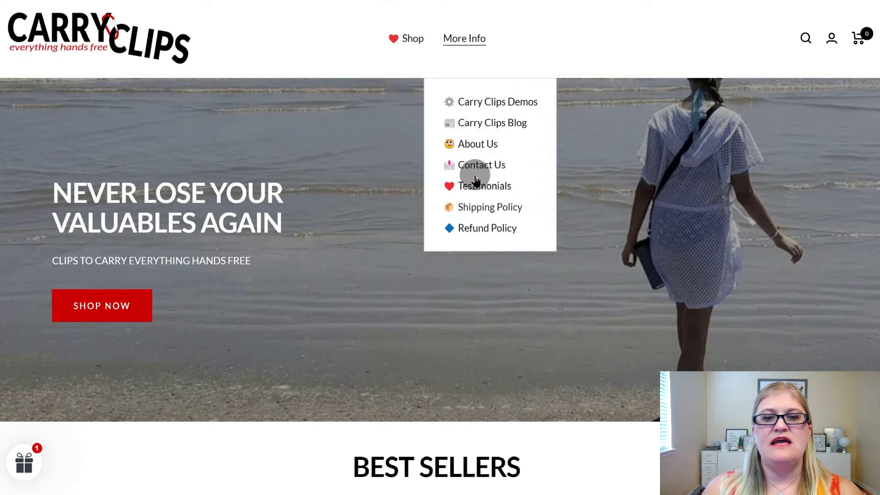
{"action": "mouse_move", "coordinate": [420, 230]}
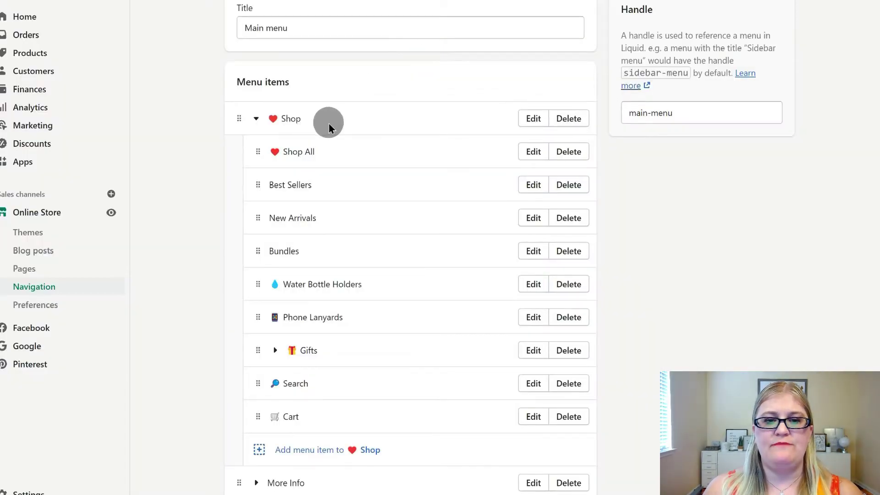
{"action": "scroll", "coordinate": [328, 122], "scroll_direction": "down", "scroll_amount": 1}
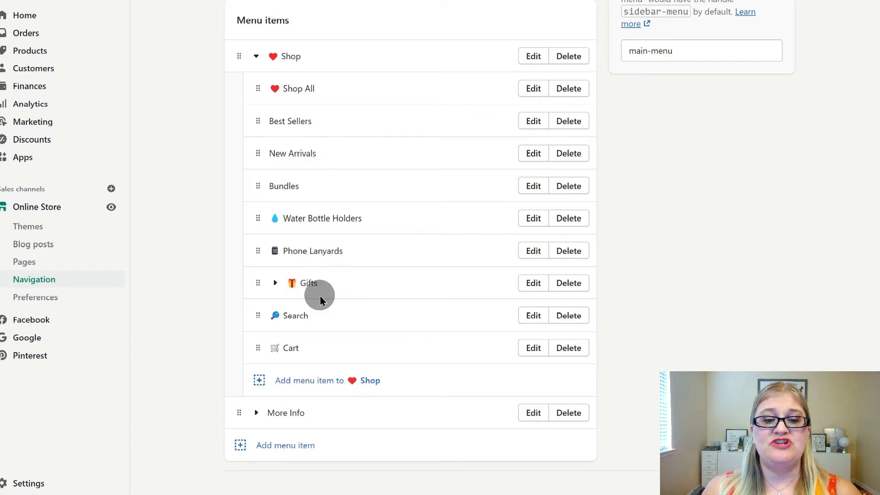
In Main menu, collapse Shop and expand More Info to reveal its seven links.
{"action": "left_click", "coordinate": [256, 56]}
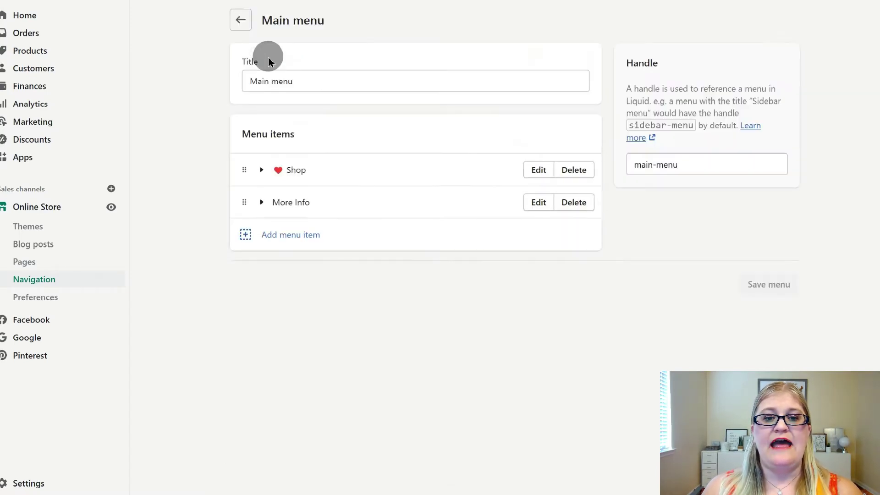
{"action": "left_click", "coordinate": [262, 202]}
{"action": "scroll", "coordinate": [399, 291], "scroll_direction": "down", "scroll_amount": 1}
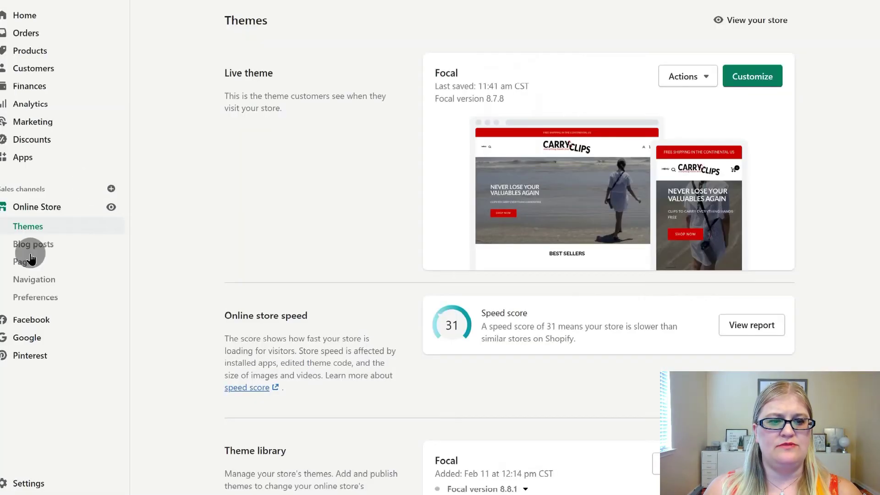
View the Carry Clips Blog on the live storefront from the Manage blogs list.
{"action": "left_click", "coordinate": [36, 246]}
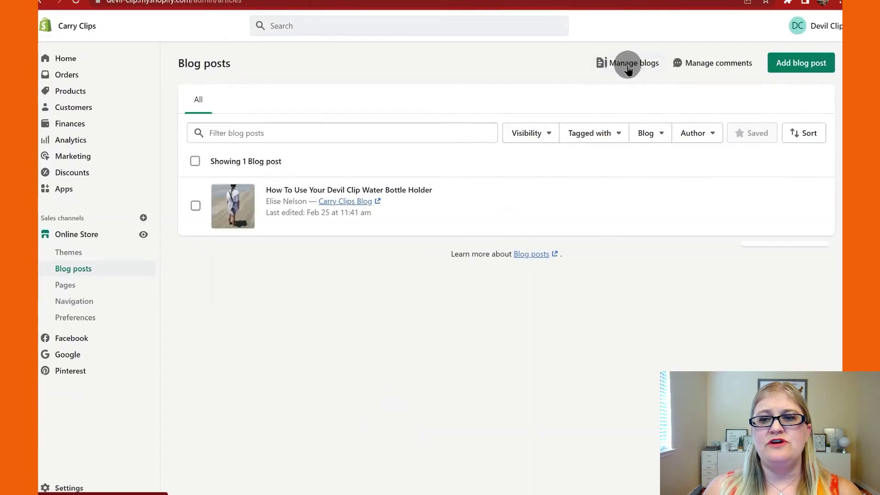
{"action": "left_click", "coordinate": [629, 70]}
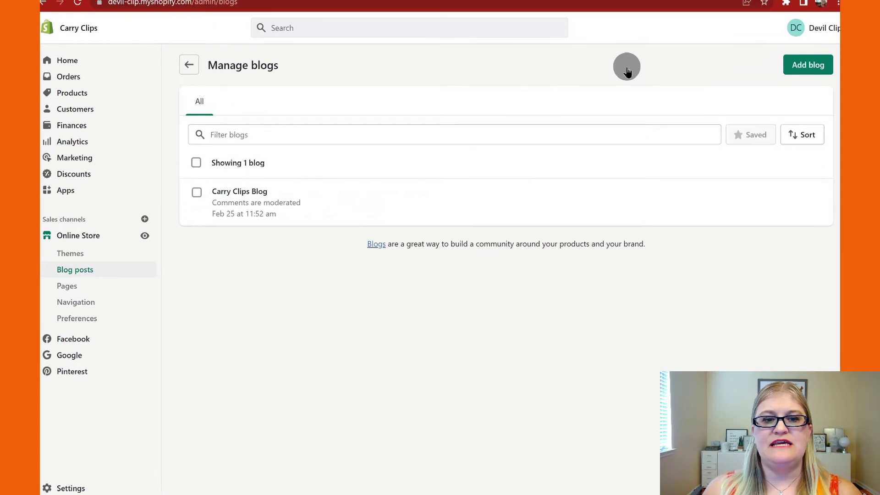
{"action": "mouse_move", "coordinate": [240, 192]}
{"action": "left_click", "coordinate": [798, 206]}
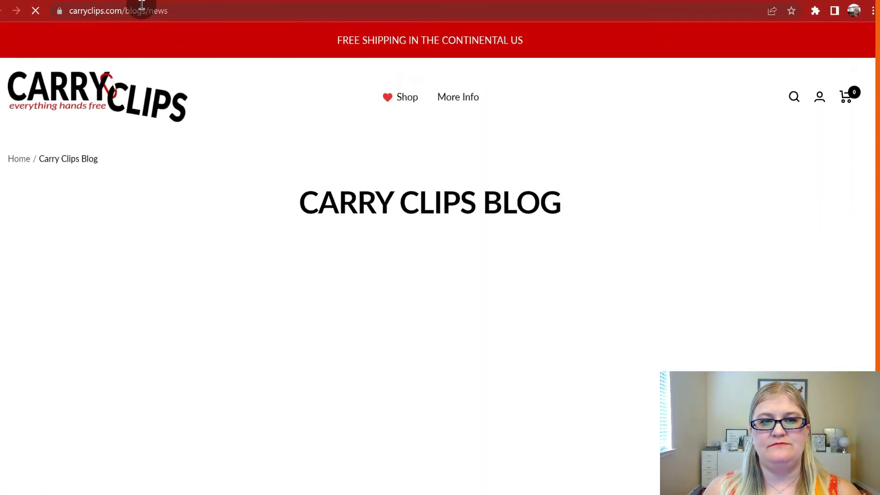
Navigate from the blog page to the carryclips.com home page.
{"action": "left_click", "coordinate": [176, 10]}
{"action": "key", "text": "ctrl+c"}
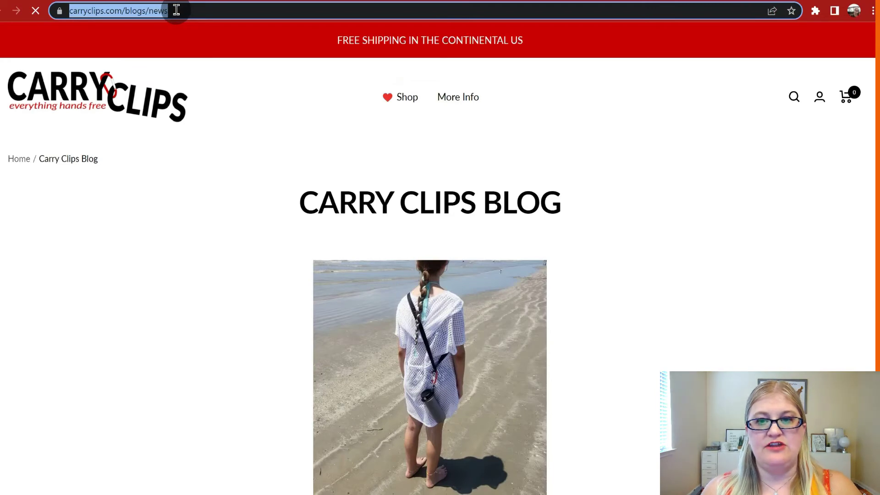
{"action": "type", "text": "carryclips.com"}
{"action": "key", "text": "Return"}
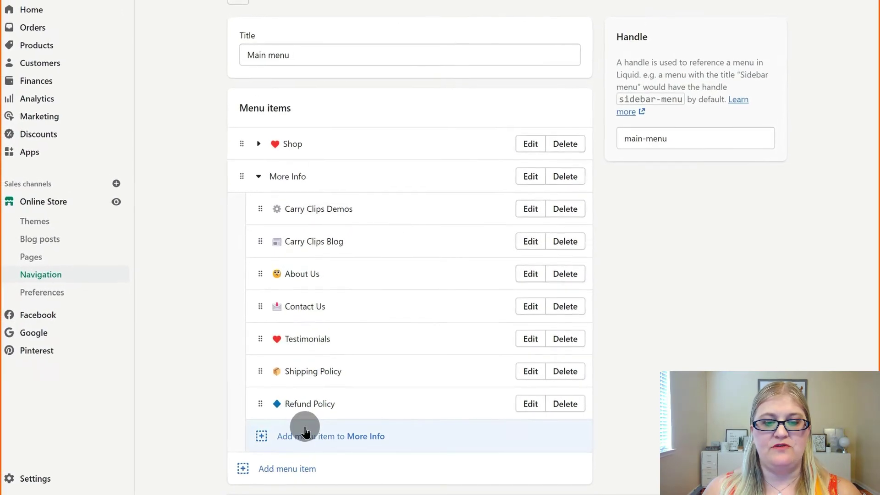
{"action": "left_click", "coordinate": [306, 433]}
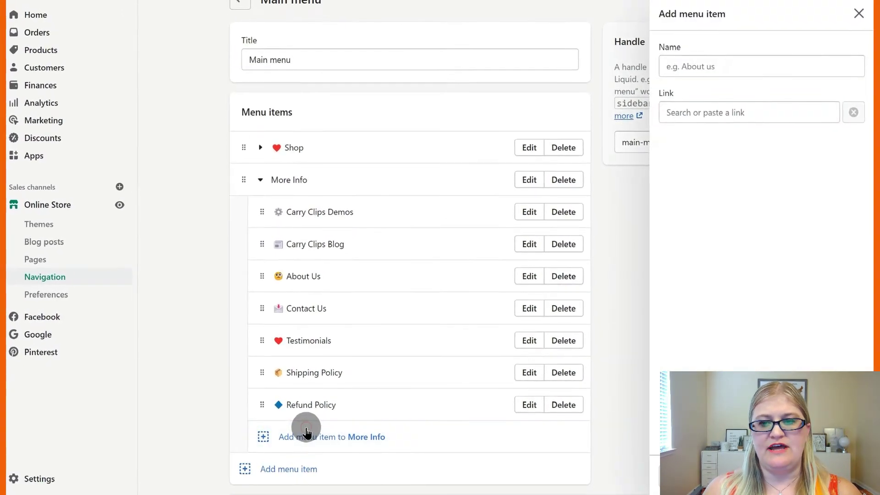
{"action": "left_click", "coordinate": [716, 114]}
{"action": "key", "text": "ctrl+v"}
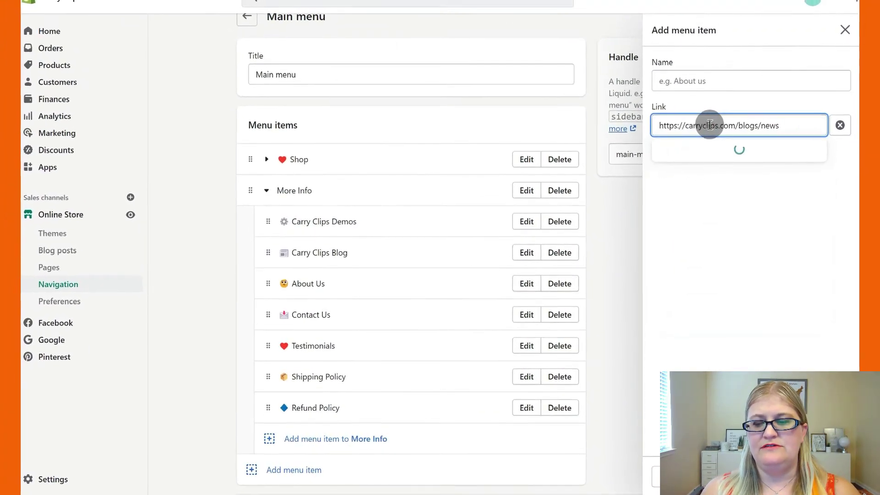
{"action": "key", "text": "ctrl+z"}
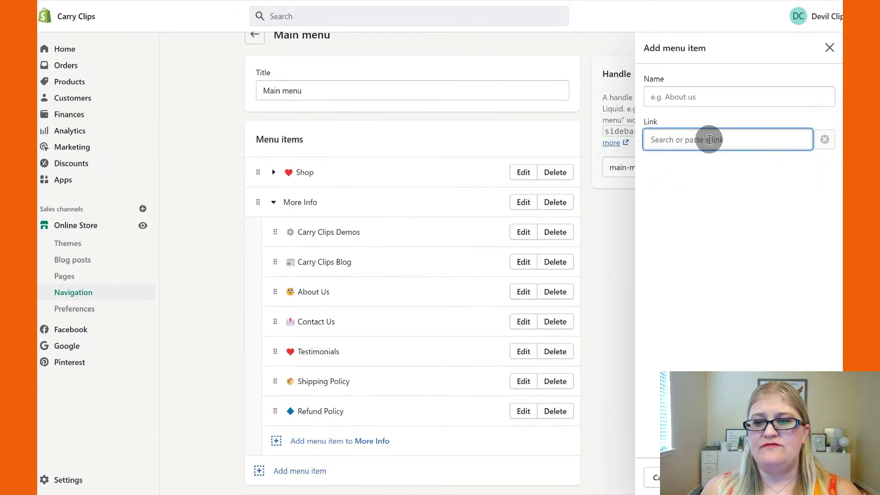
{"action": "left_click", "coordinate": [717, 223]}
{"action": "left_click", "coordinate": [708, 141]}
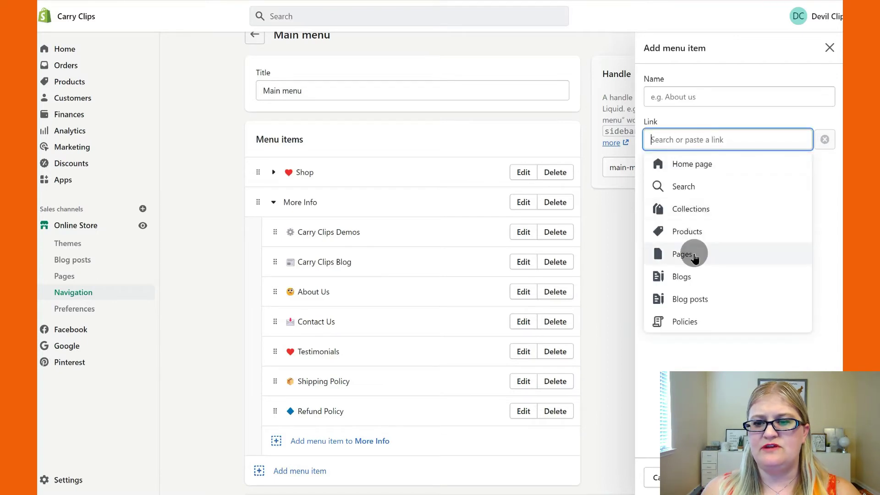
{"action": "left_click", "coordinate": [691, 278]}
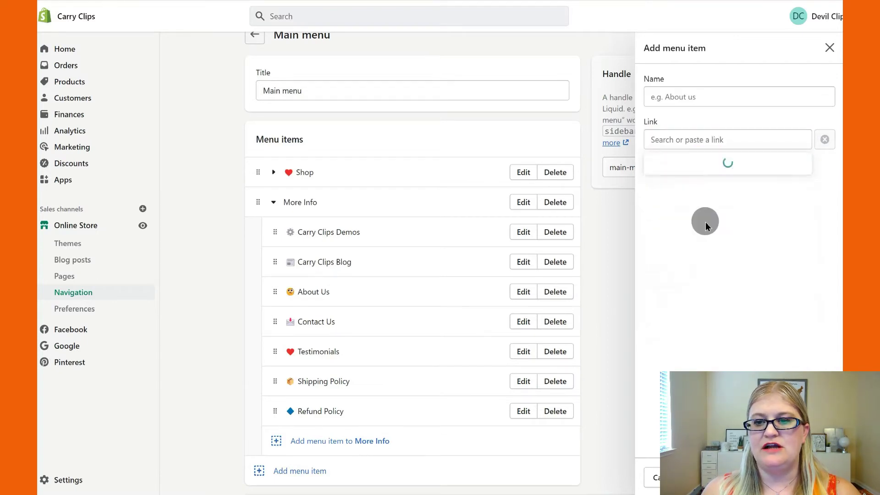
{"action": "left_click", "coordinate": [695, 188]}
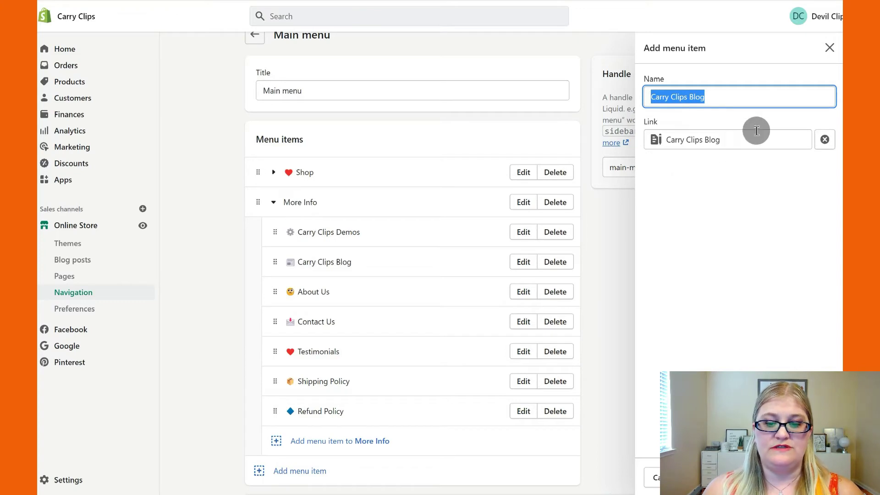
{"action": "left_click", "coordinate": [656, 477]}
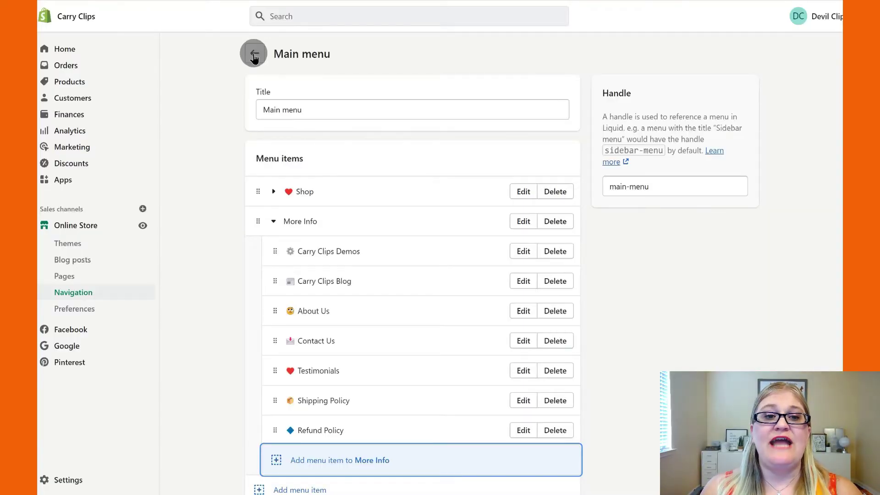
Return to the Navigation menus list and open Mobile Menu for editing.
{"action": "left_click", "coordinate": [255, 55]}
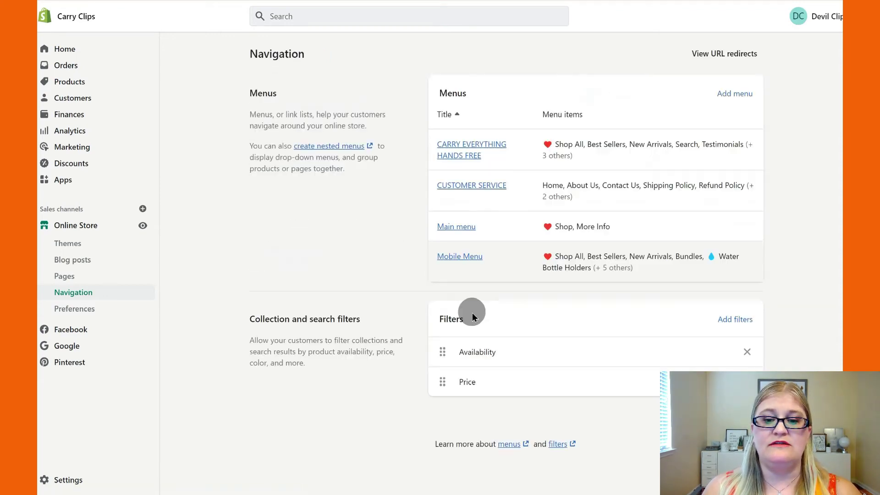
{"action": "left_click", "coordinate": [460, 257]}
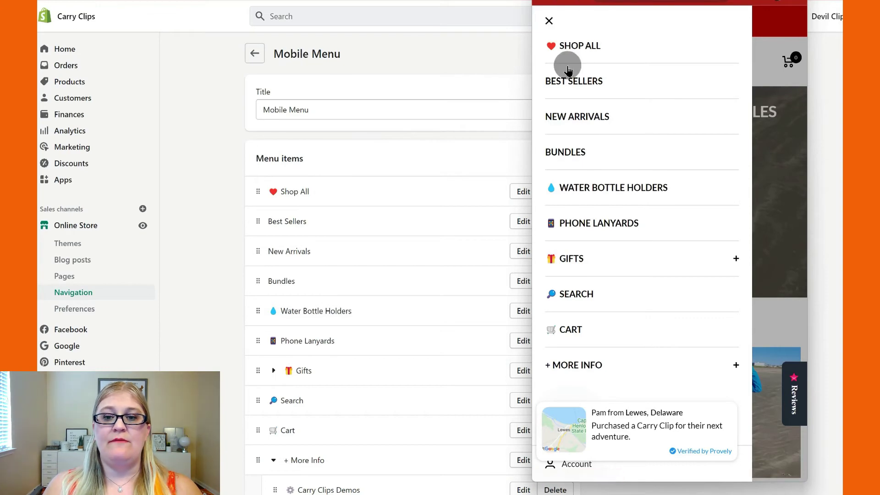
On the mobile storefront, reopen the menu and expand + MORE INFO to show its seven links.
{"action": "left_click", "coordinate": [549, 22]}
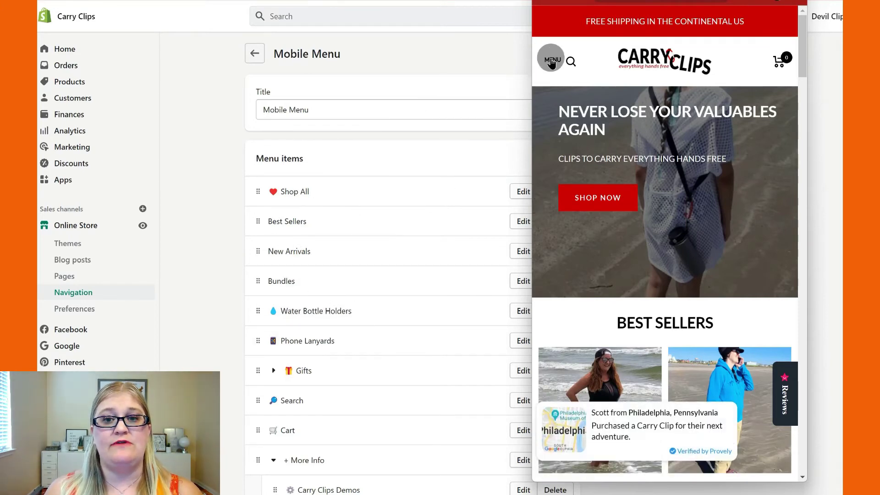
{"action": "left_click", "coordinate": [552, 62]}
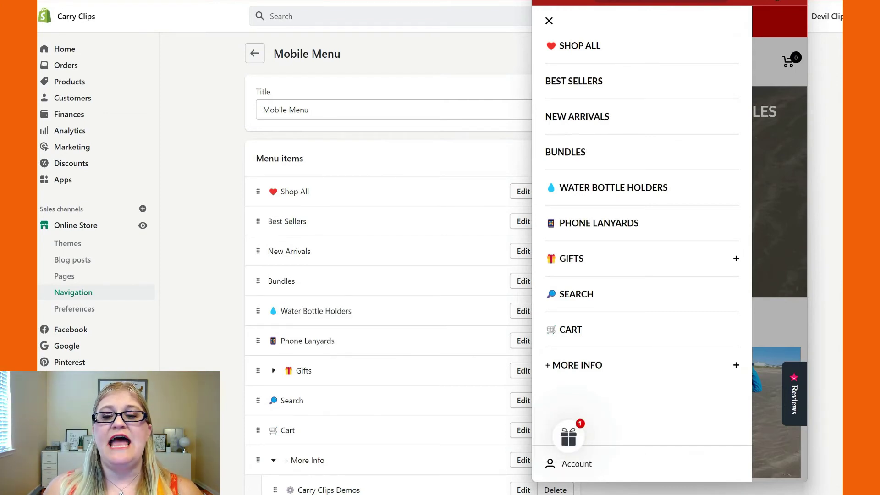
{"action": "left_click", "coordinate": [571, 363]}
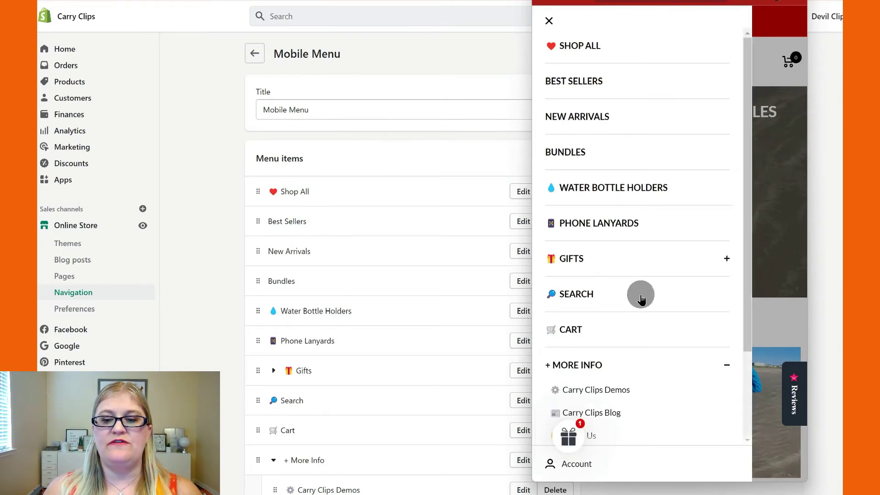
{"action": "scroll", "coordinate": [641, 299], "scroll_direction": "down", "scroll_amount": 3}
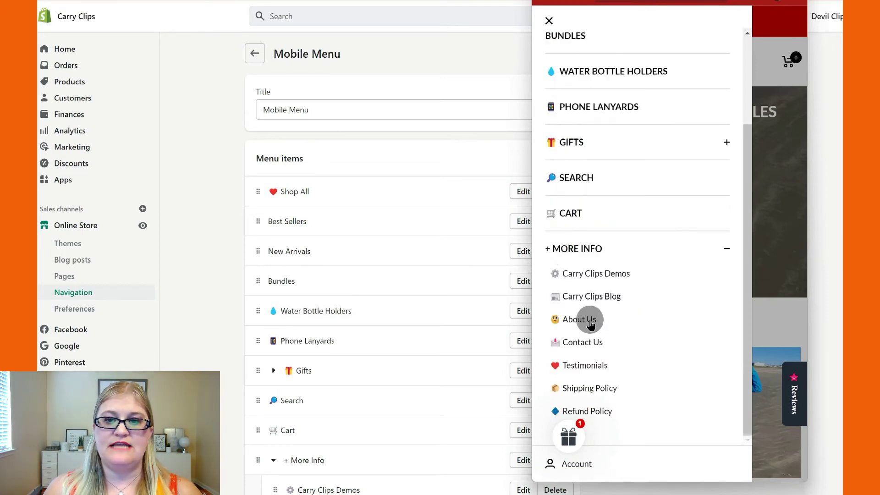
{"action": "left_click", "coordinate": [551, 22]}
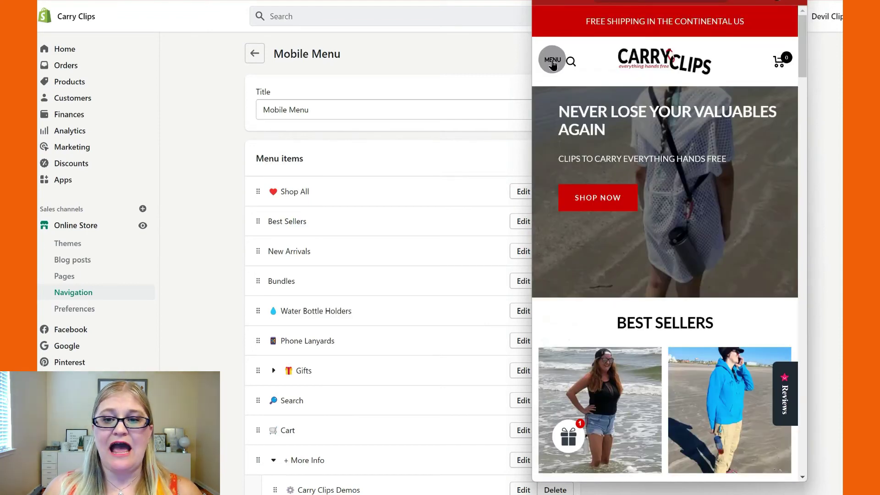
{"action": "left_click", "coordinate": [554, 64]}
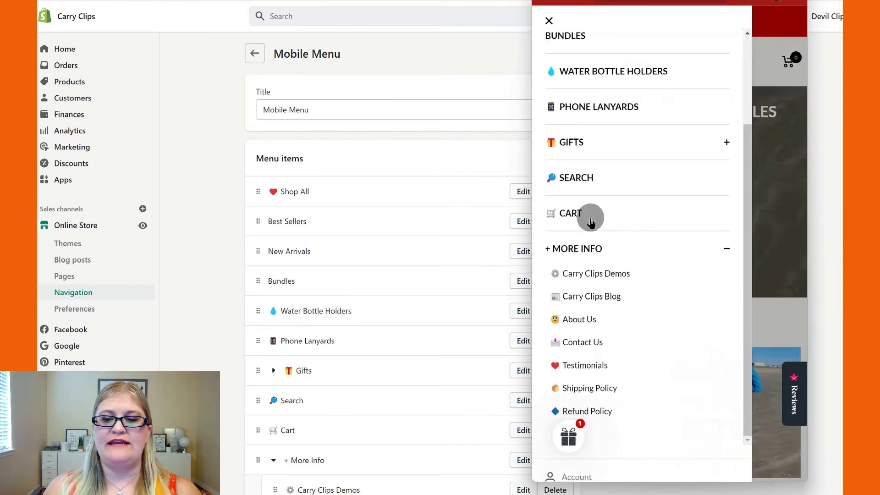